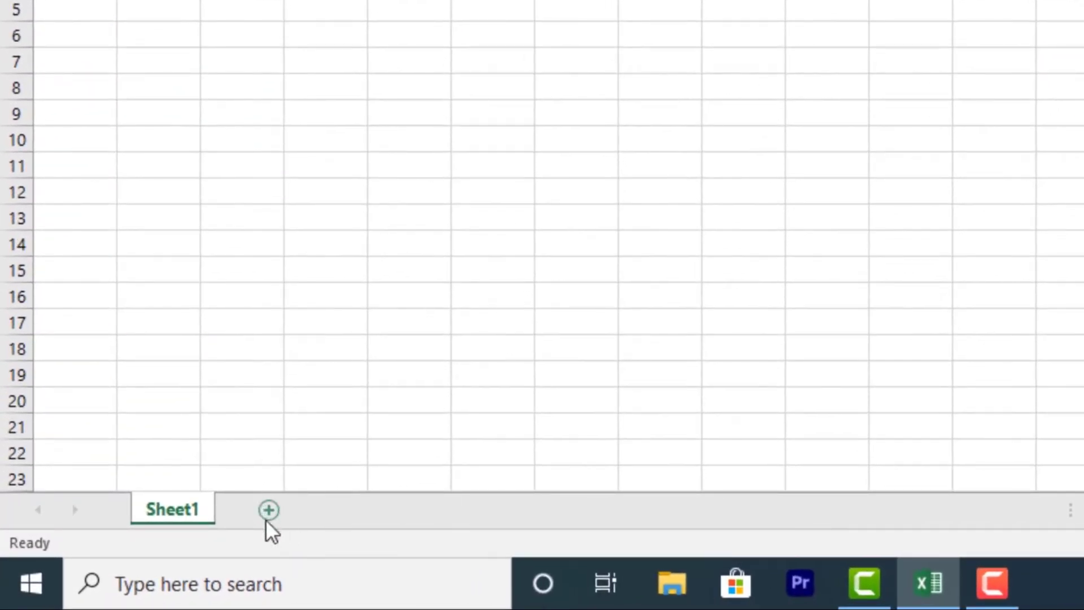
Insert a new blank worksheet, Sheet2, beside the Sheet1 tab.
left_click(269, 510)
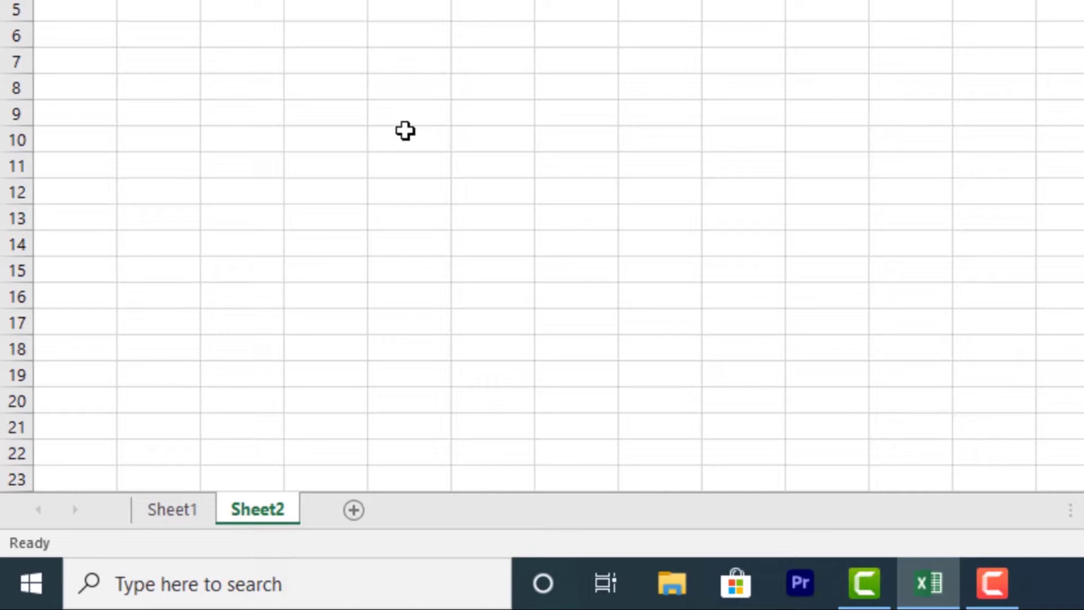
On Sheet1, enter the current time 02:39 in A1 and fill hourly times down to A9 (10:39).
left_click(174, 510)
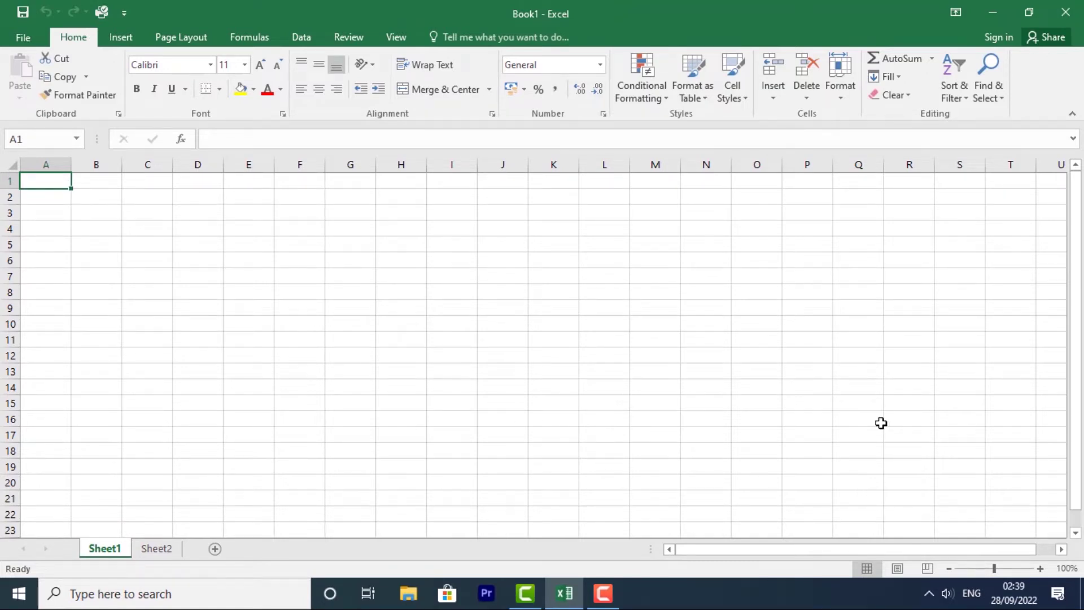
key("ctrl+shift+semicolon")
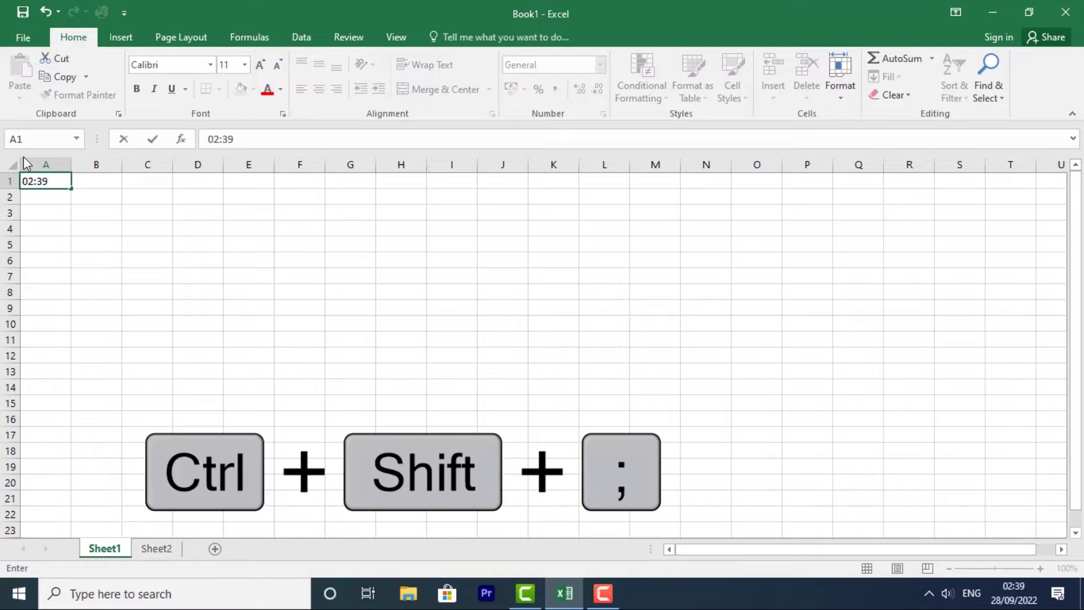
left_click_drag(70, 188, 68, 312)
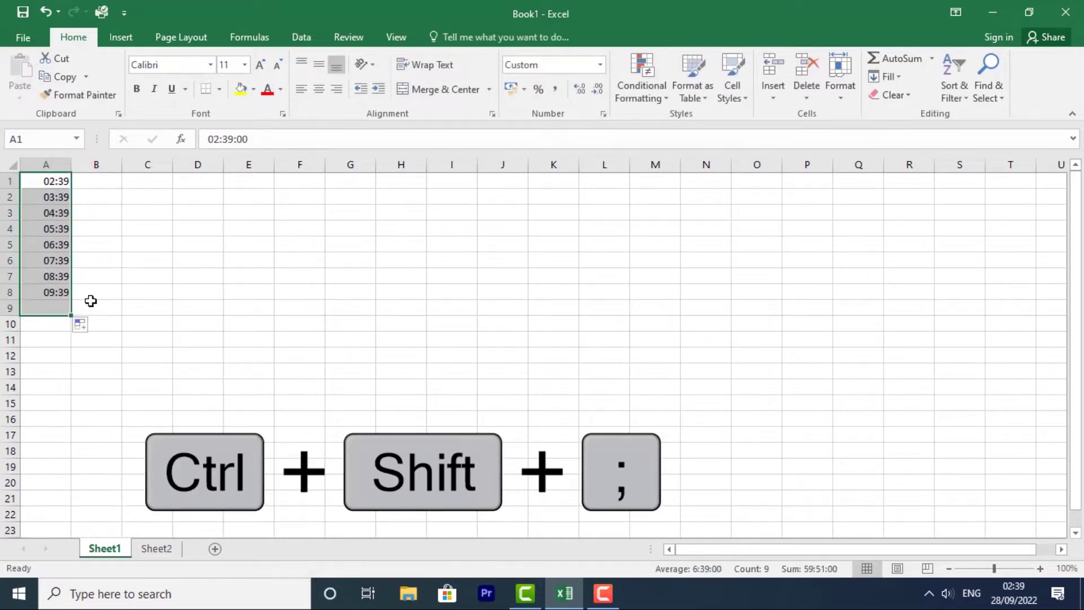
left_click(96, 244)
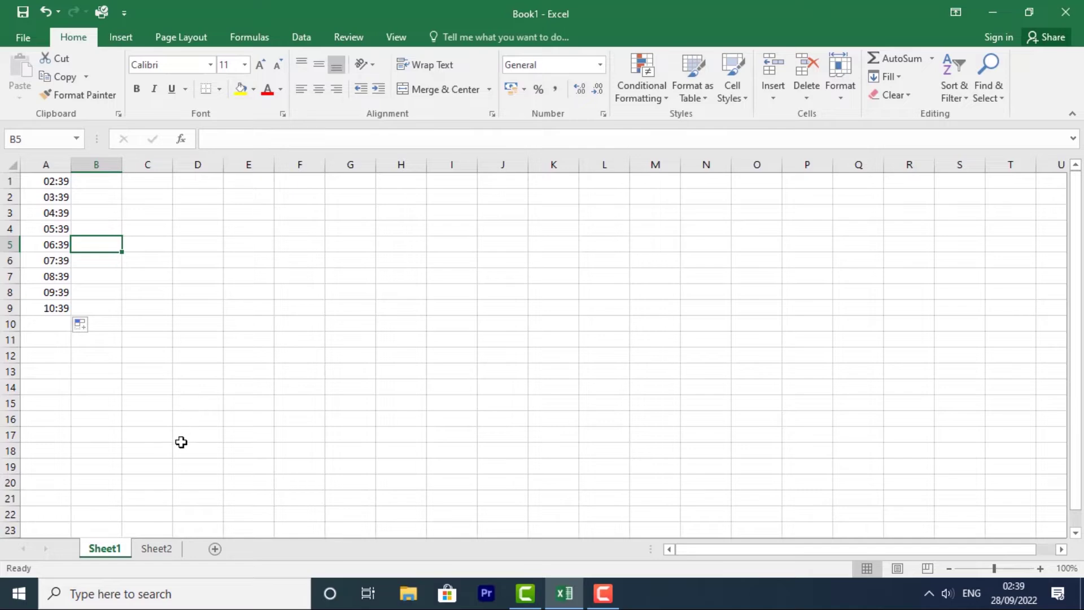
Copy Sheet1 to the end of the workbook as Sheet1 (2) and compare it with the original.
right_click(116, 550)
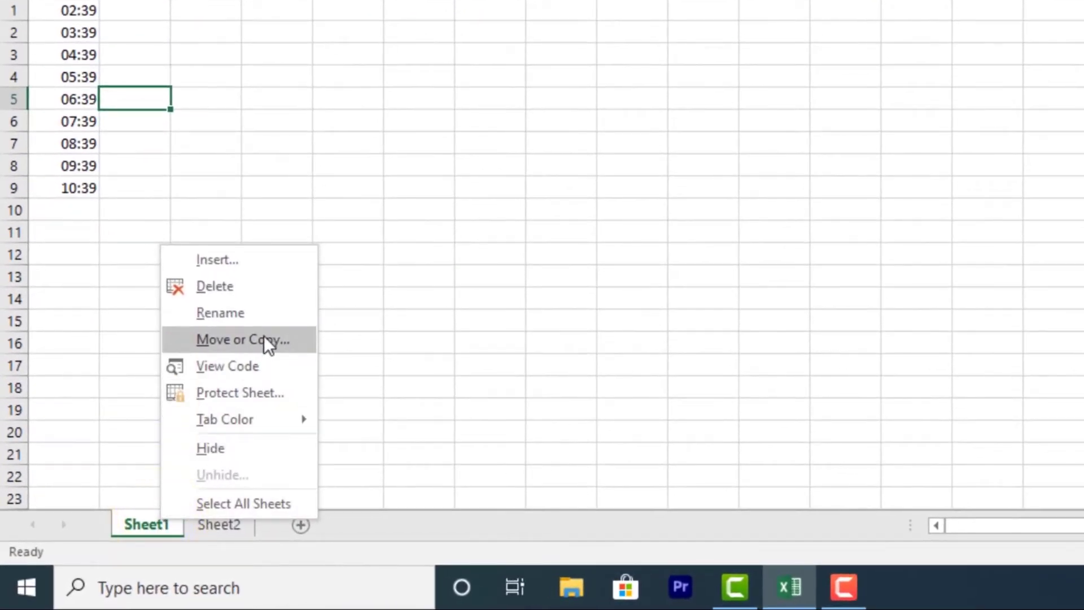
left_click(266, 339)
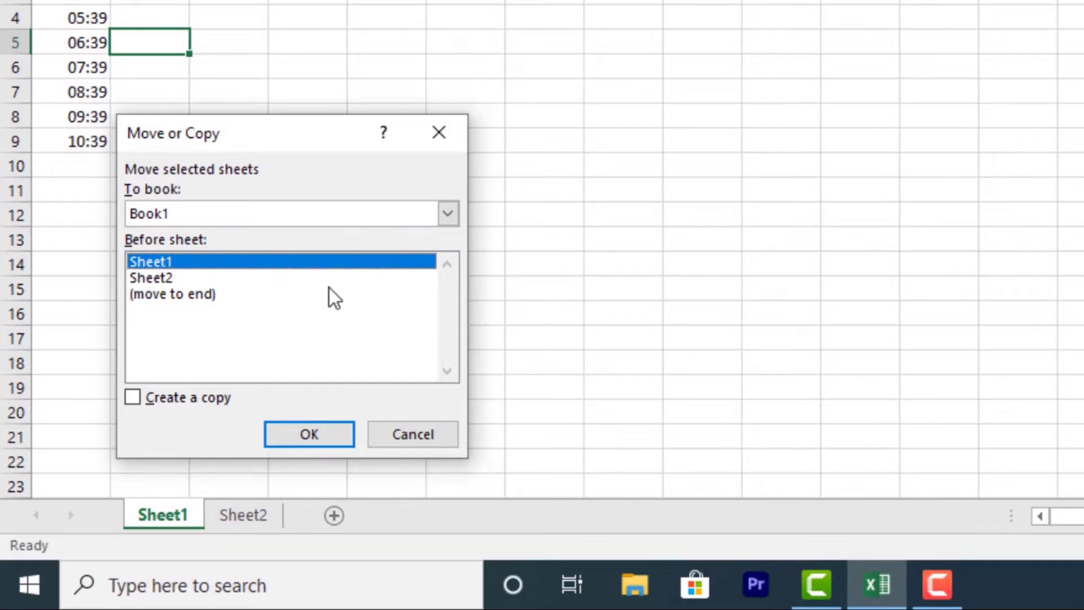
left_click(176, 294)
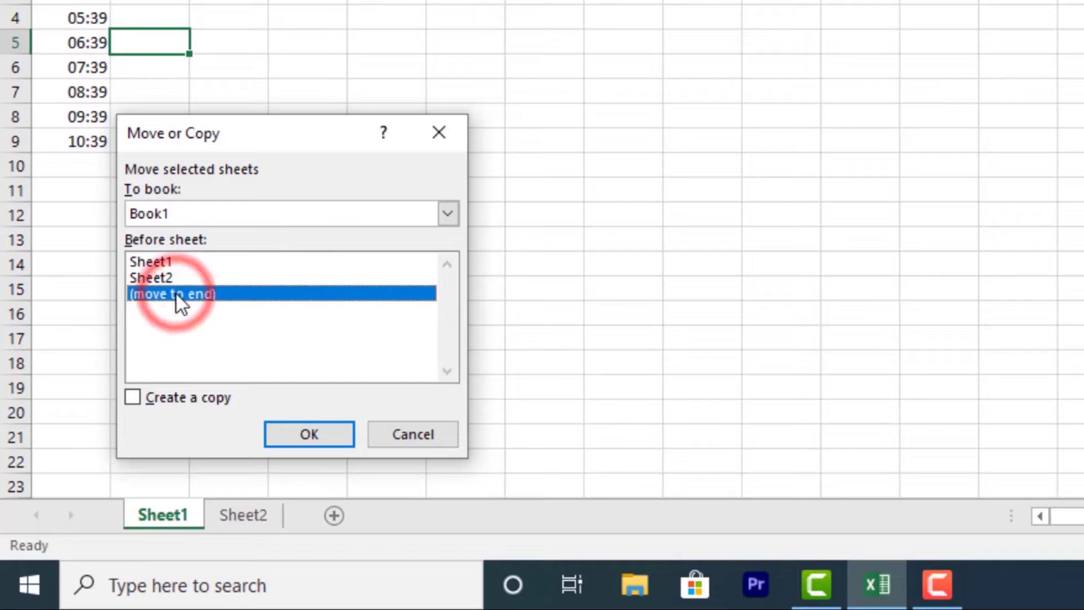
left_click(136, 397)
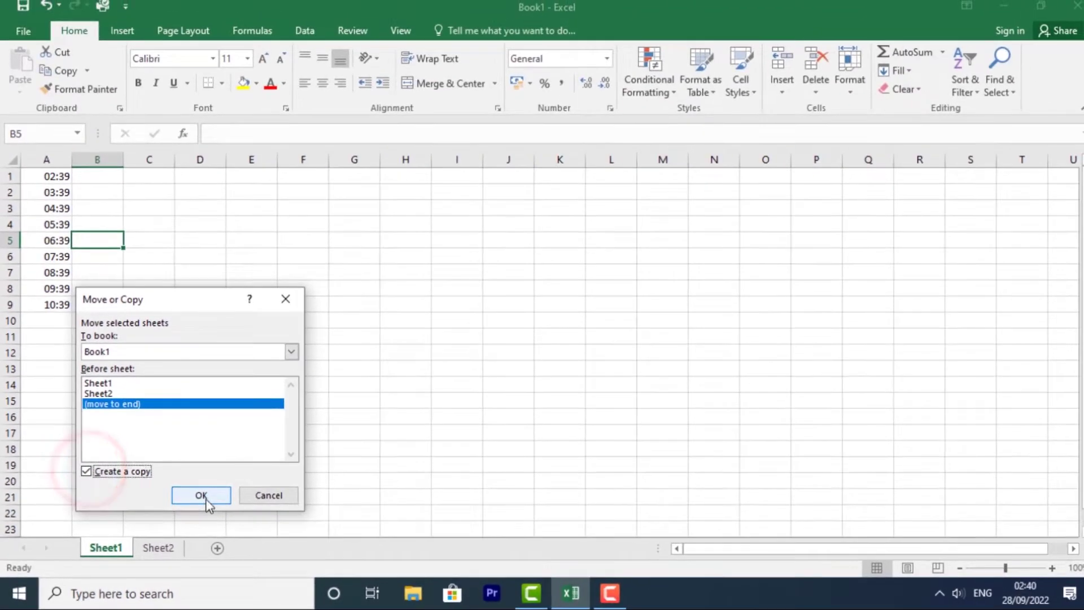
left_click(311, 436)
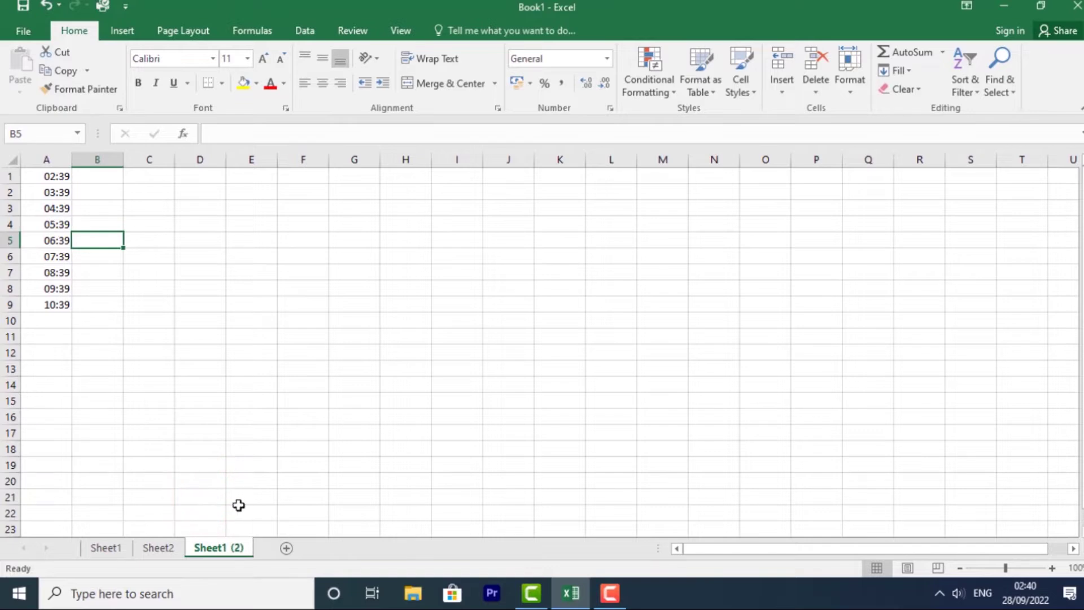
left_click(216, 546)
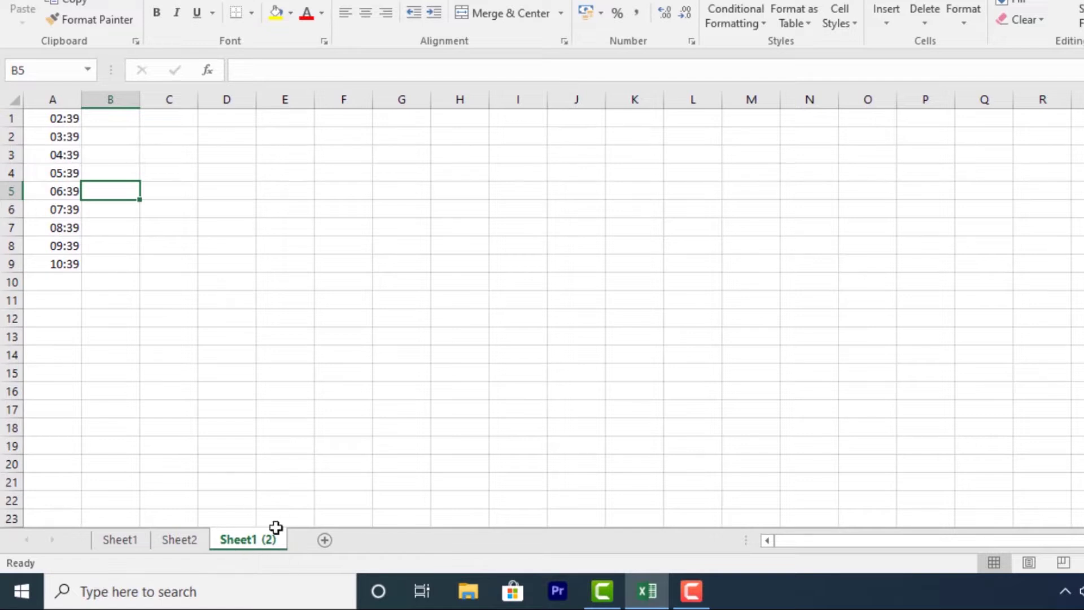
left_click(134, 543)
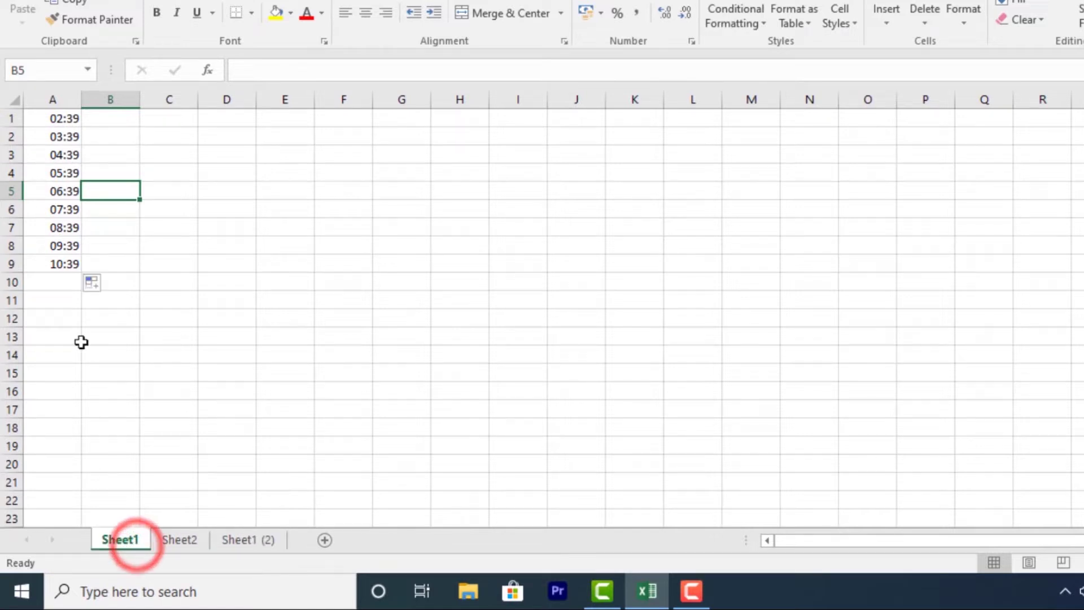
left_click(261, 543)
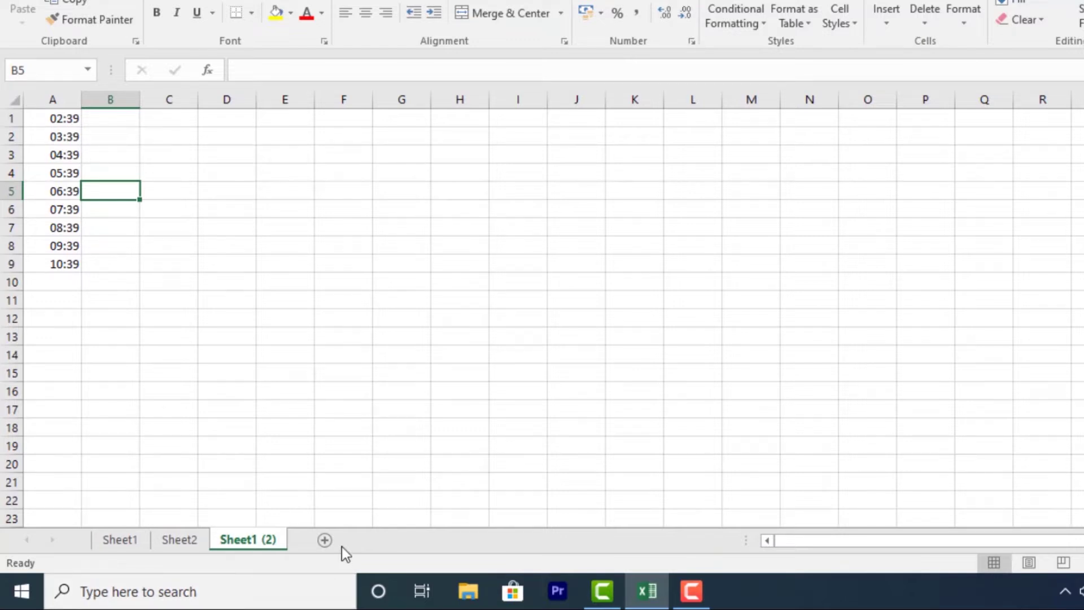
Rename the Sheet1 (2) tab to 'time'.
right_click(247, 538)
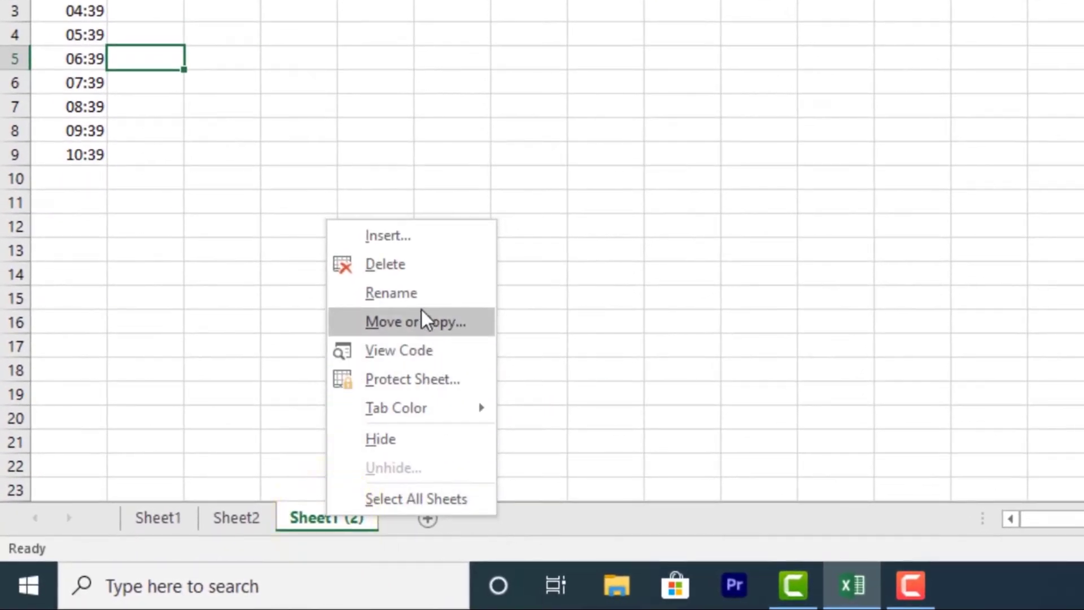
left_click(420, 296)
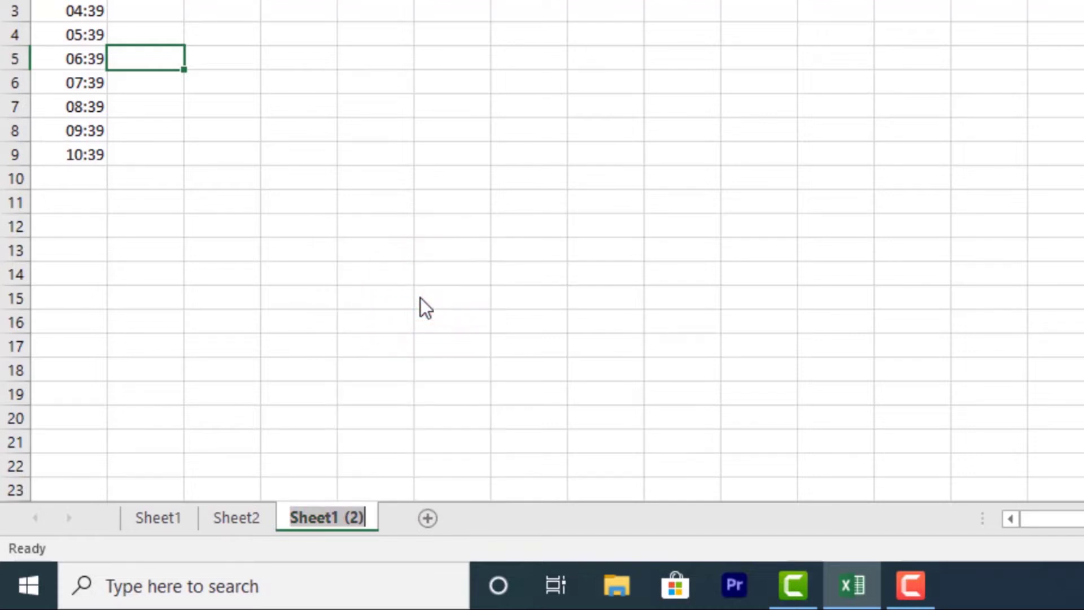
type("time")
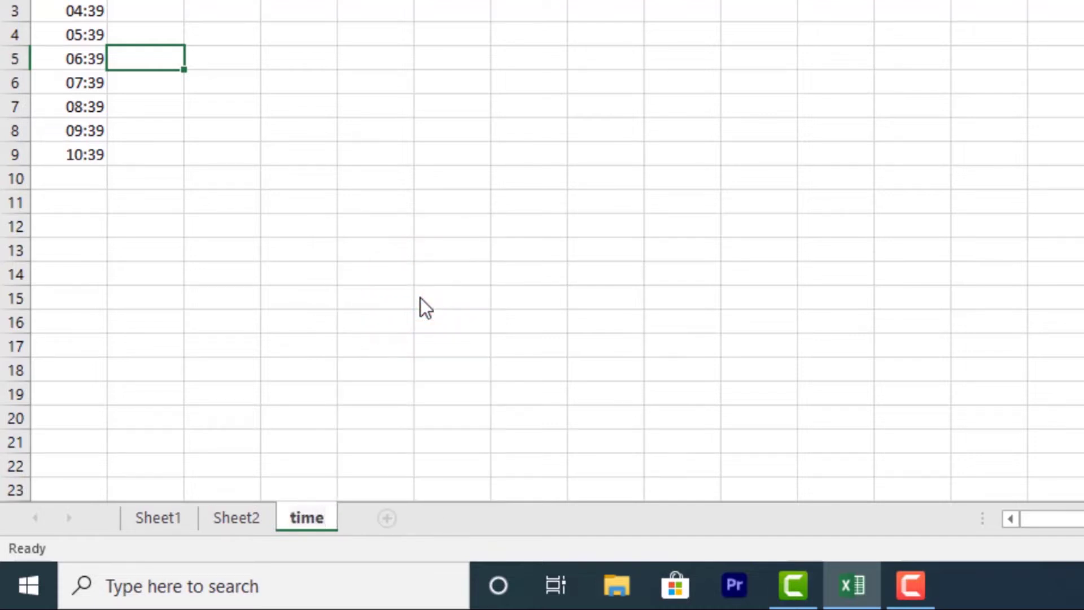
key("Return")
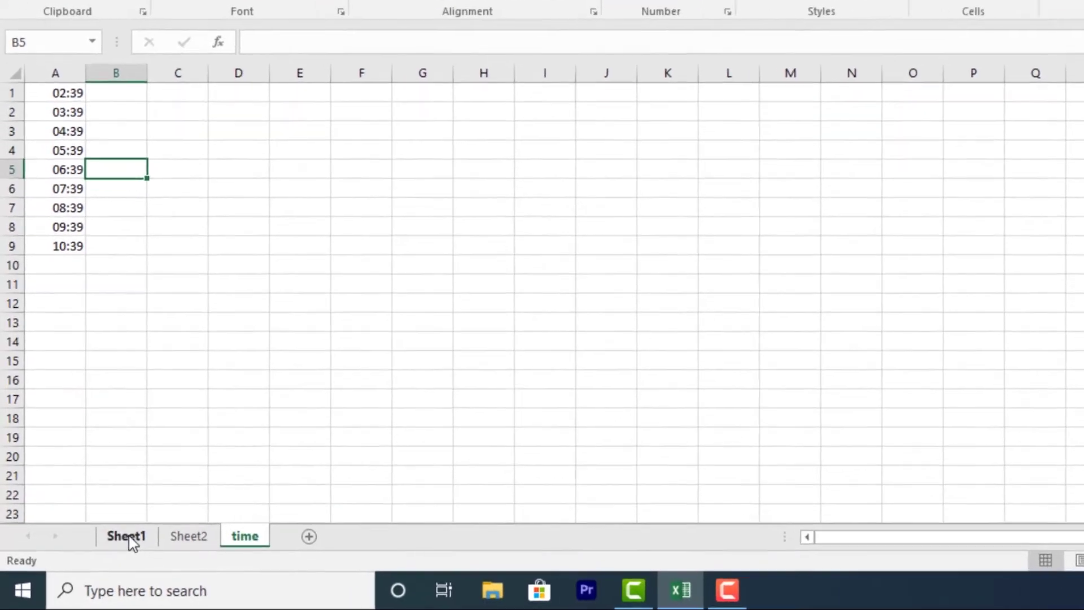
Drag Sheet1 after the time tab and Sheet2 to the end: time, Sheet1, Sheet2.
left_click_drag(119, 543, 167, 531)
left_click_drag(245, 509, 382, 519)
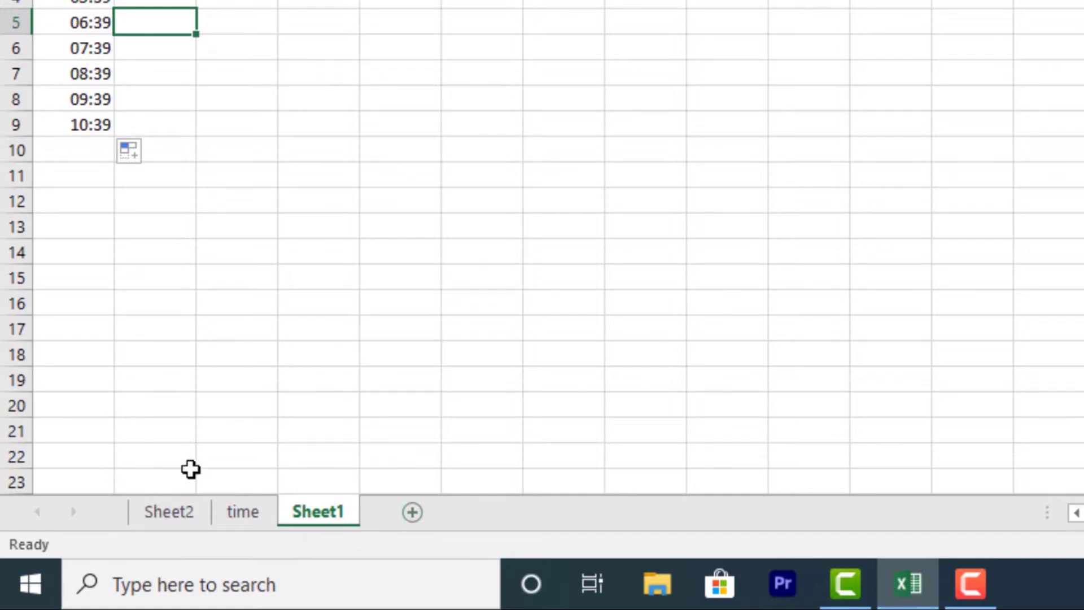
mouse_move(174, 512)
left_mouse_down()
mouse_move(210, 495)
mouse_move(377, 523)
left_mouse_up()
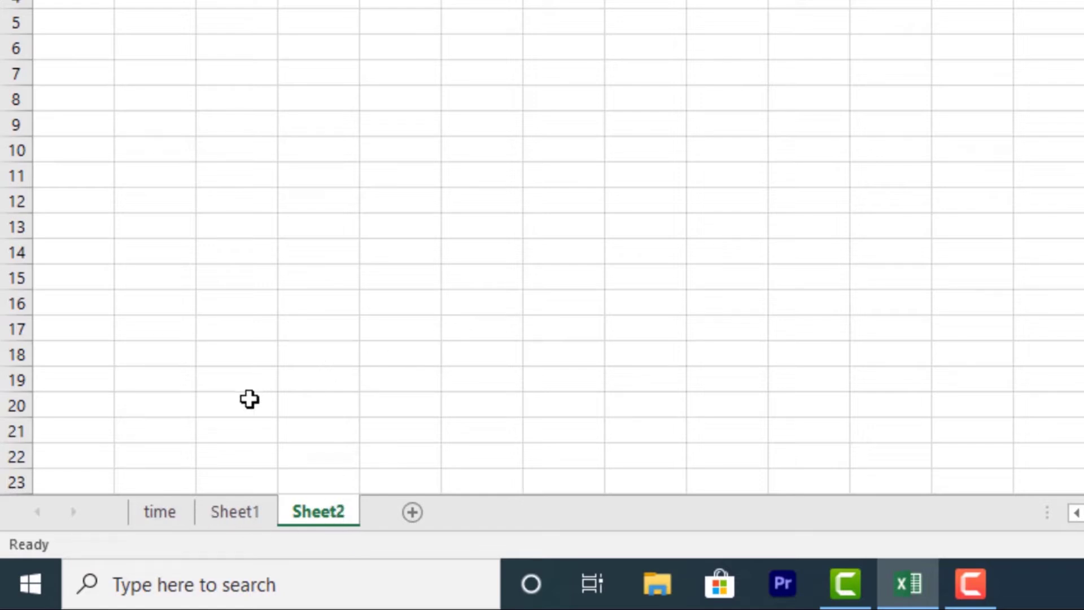
Set the time sheet's tab colour to Blue, Accent 5, Darker 50%, then view Sheet1.
left_click(177, 508)
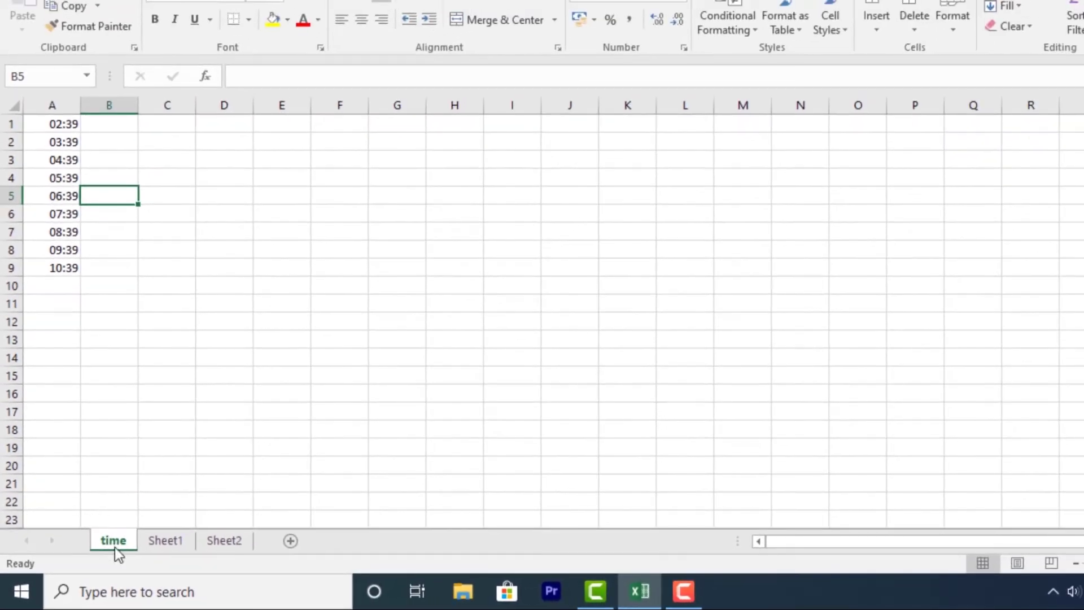
right_click(117, 543)
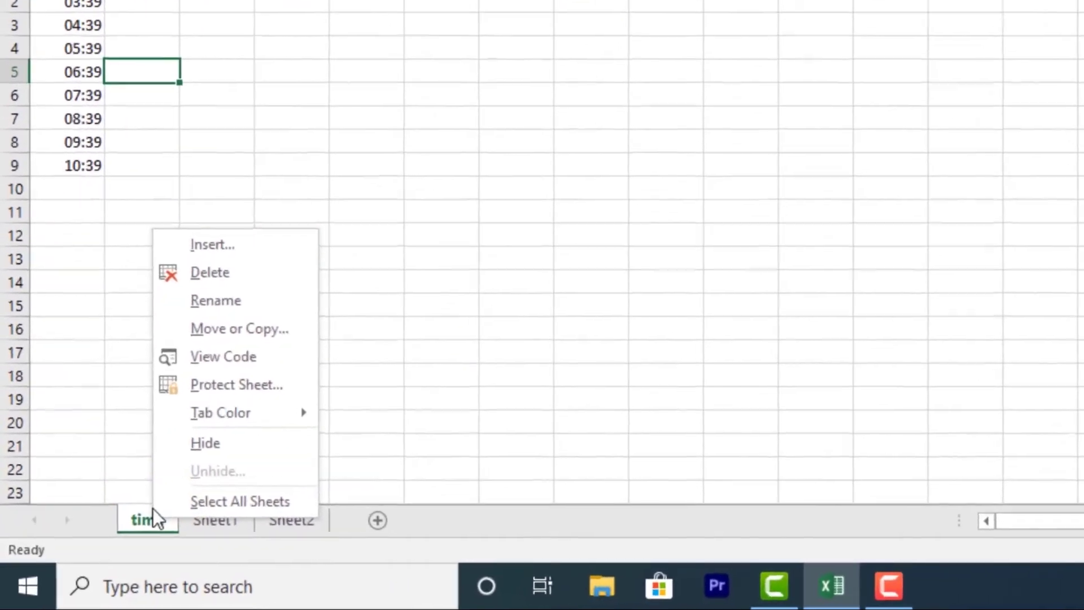
mouse_move(244, 421)
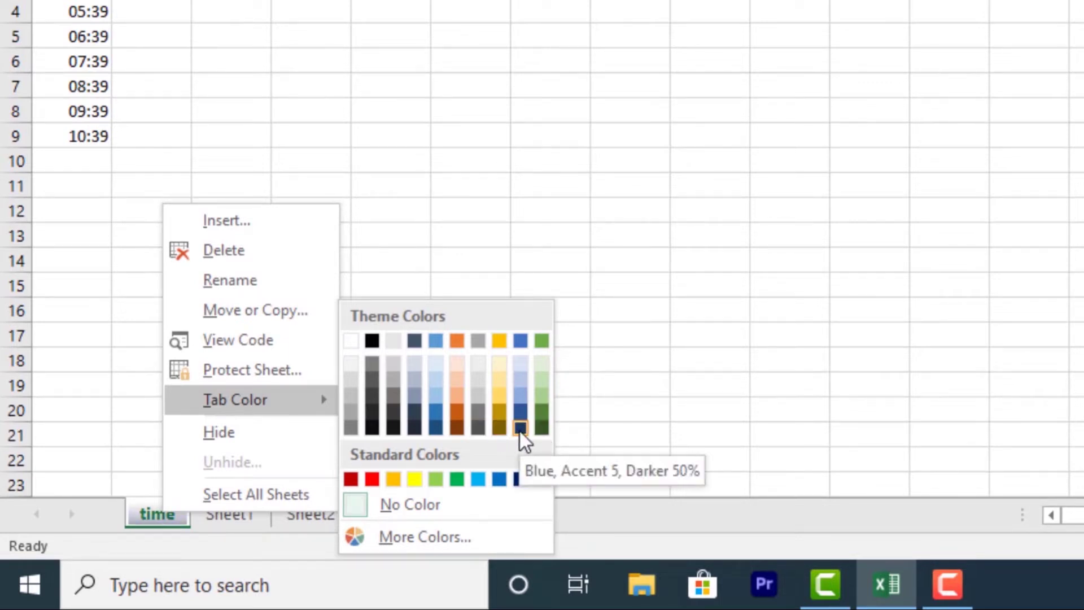
left_click(520, 432)
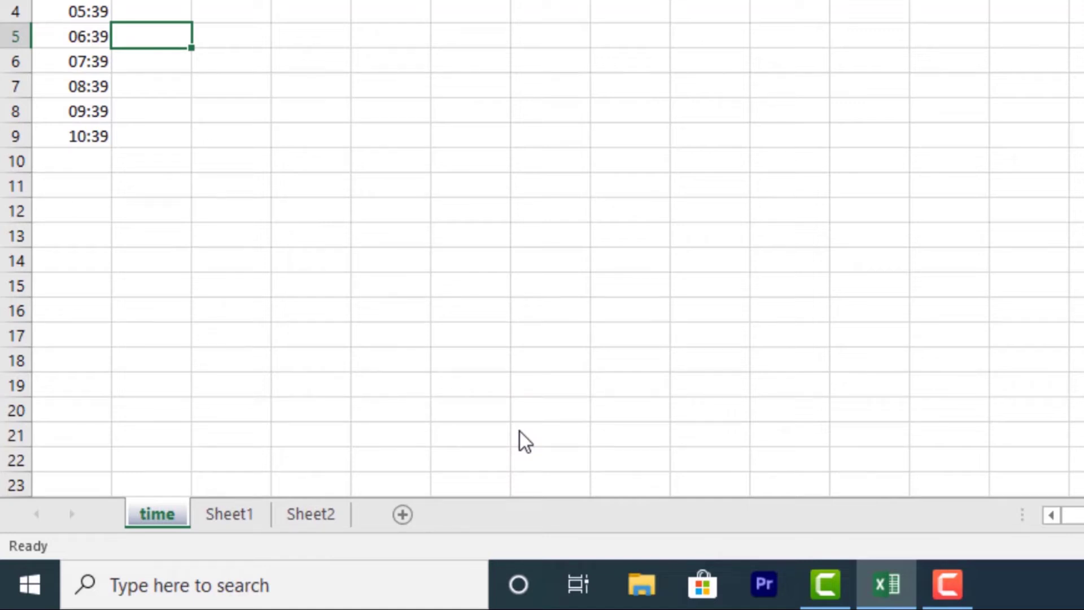
left_click(232, 514, "ctrl")
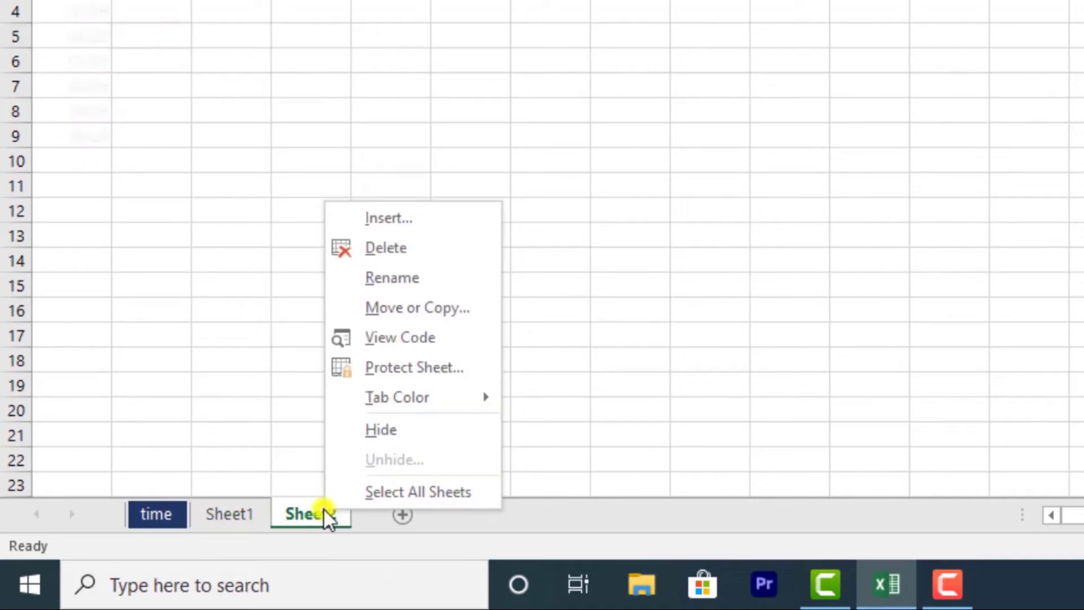
Delete Sheet2, leaving only the time sheet and Sheet1.
left_click(447, 256)
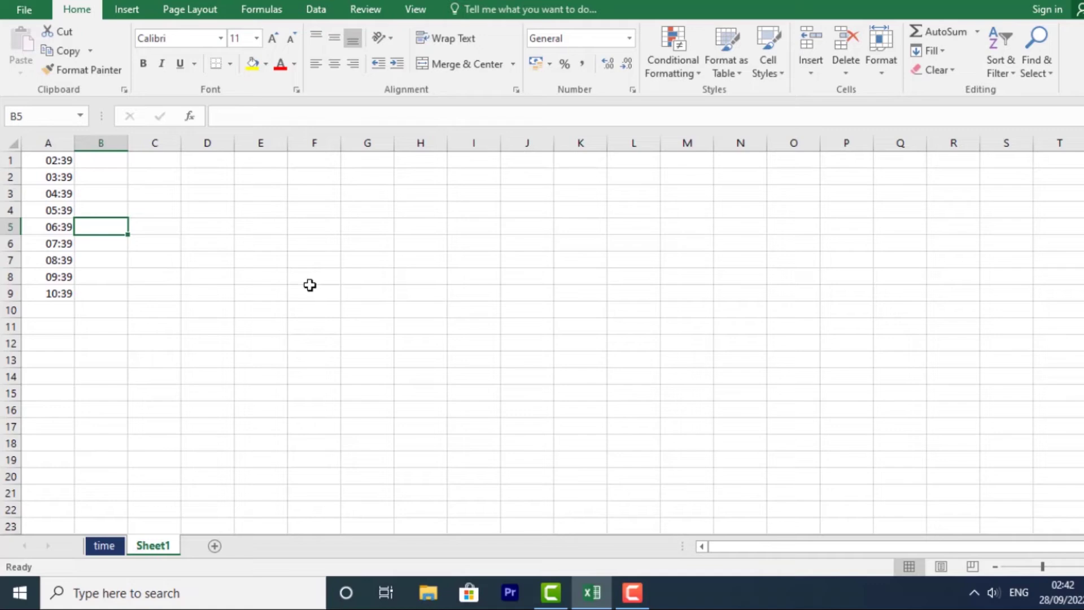
right_click(157, 545)
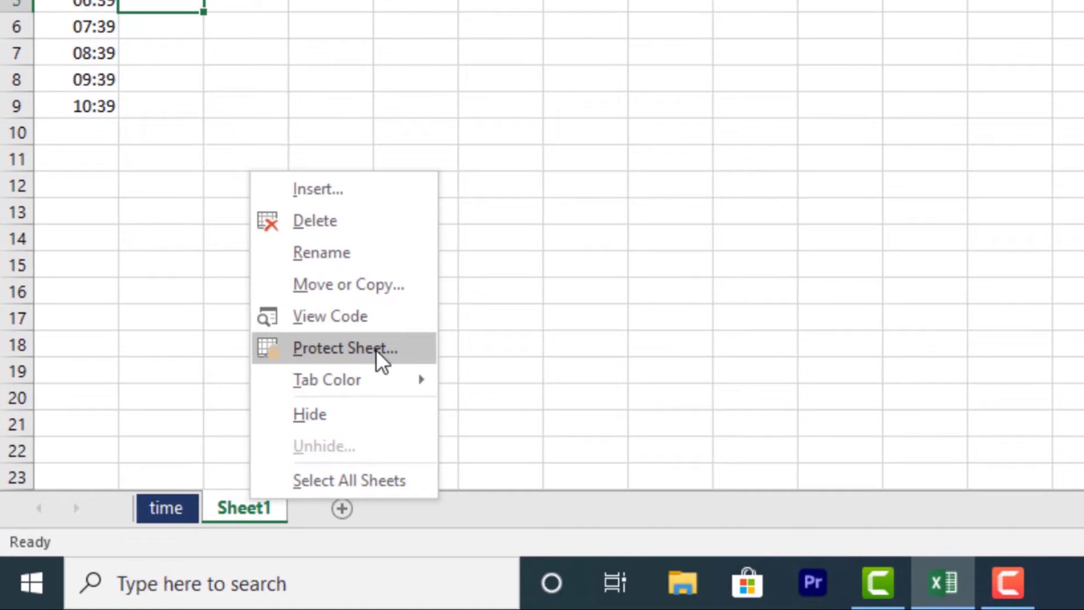
left_click(377, 349)
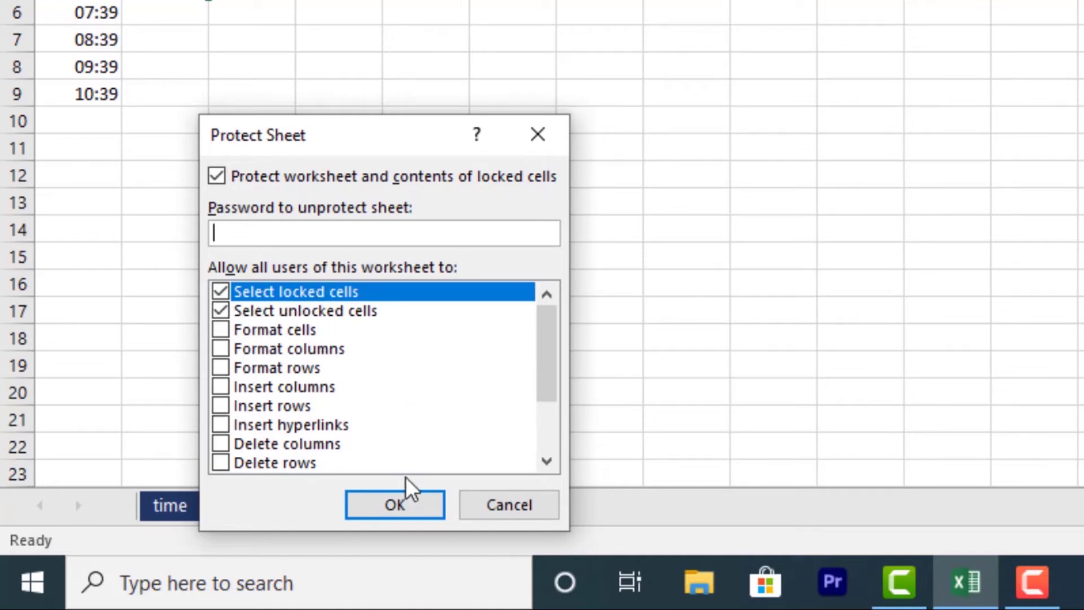
left_click(500, 504)
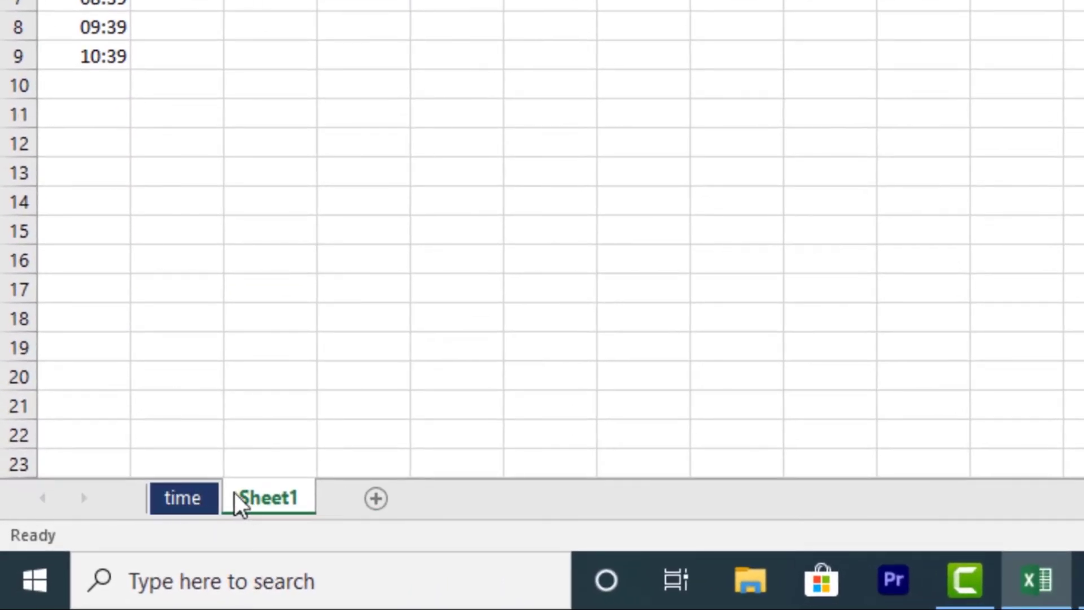
Group the time sheet with Sheet1 and select cells A2:A9.
left_click(192, 497)
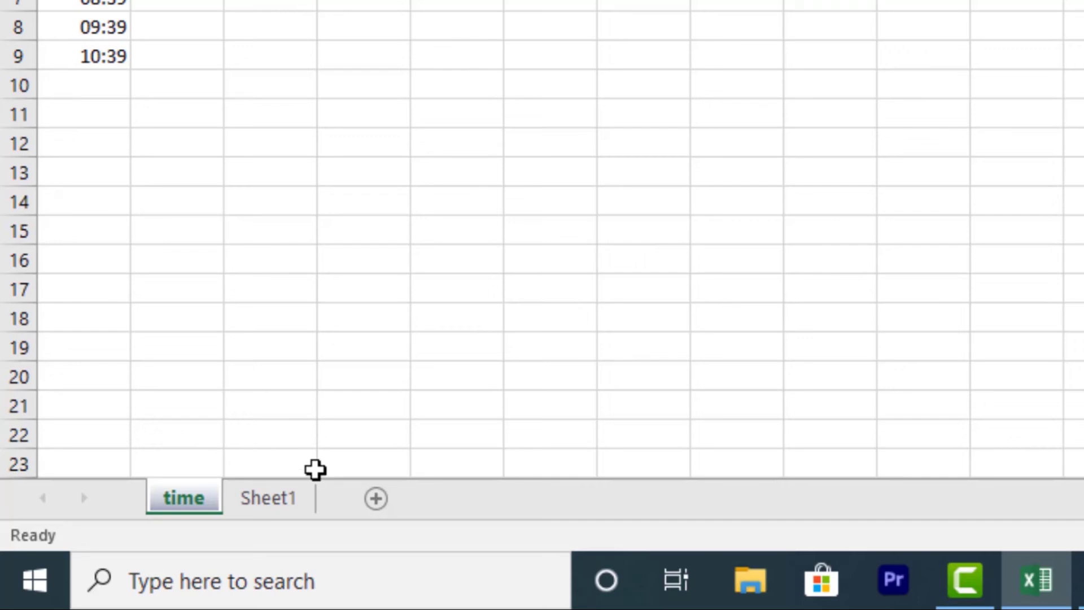
left_click(279, 500)
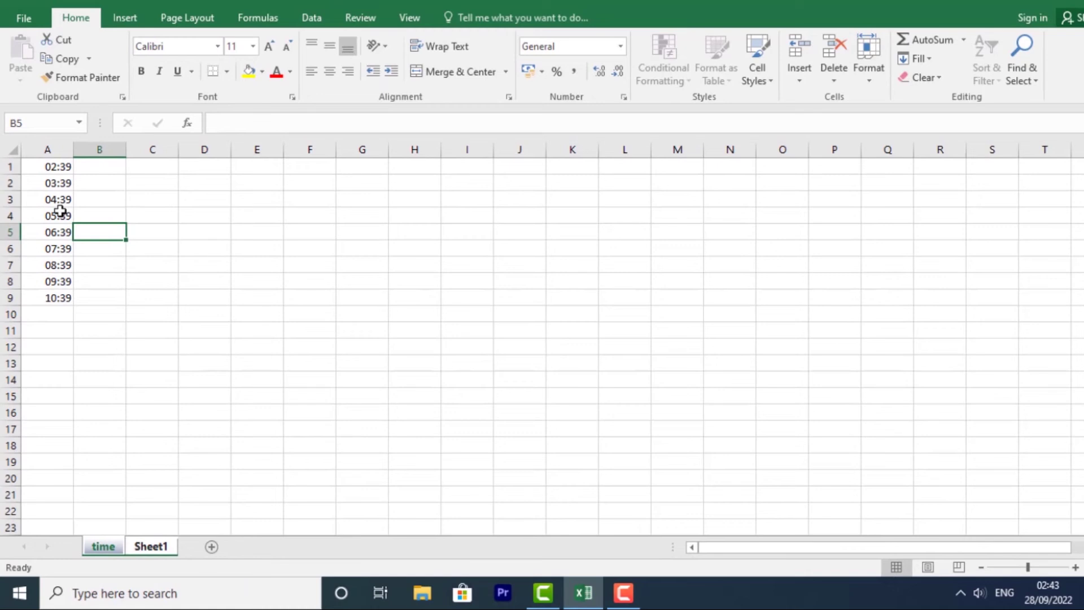
left_click(49, 176)
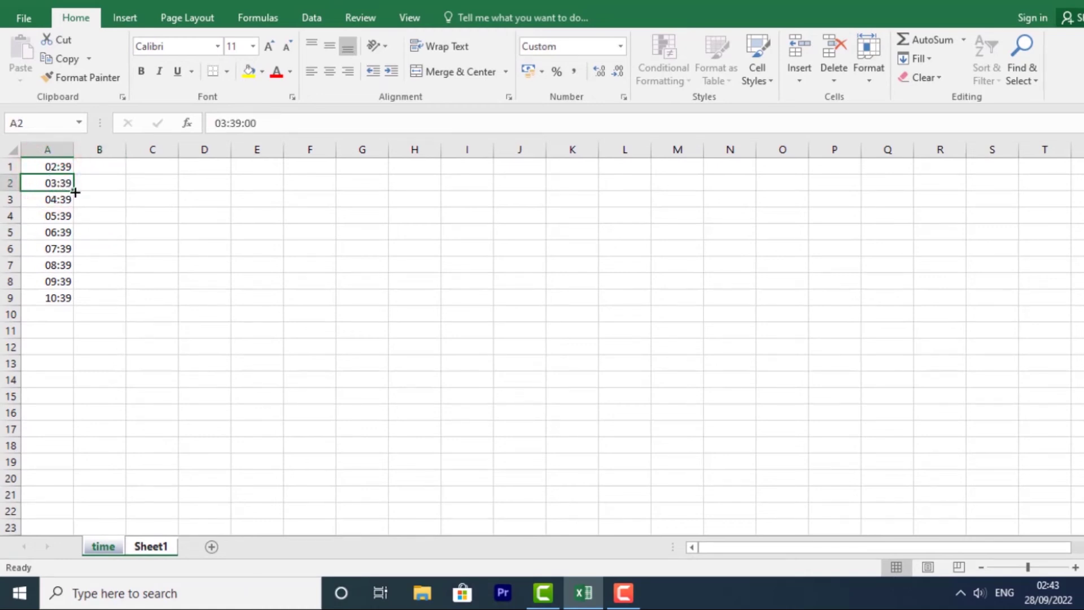
left_click_drag(73, 191, 85, 303)
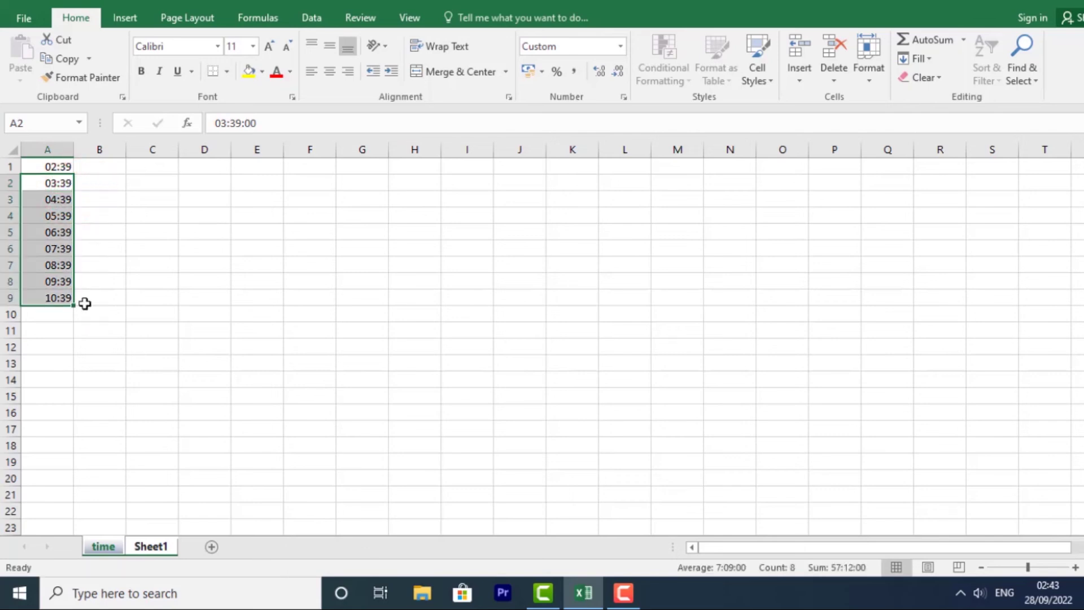
Clear the contents of A2:A9 on the grouped sheets.
right_click(48, 214)
left_click(111, 386)
left_click(92, 201)
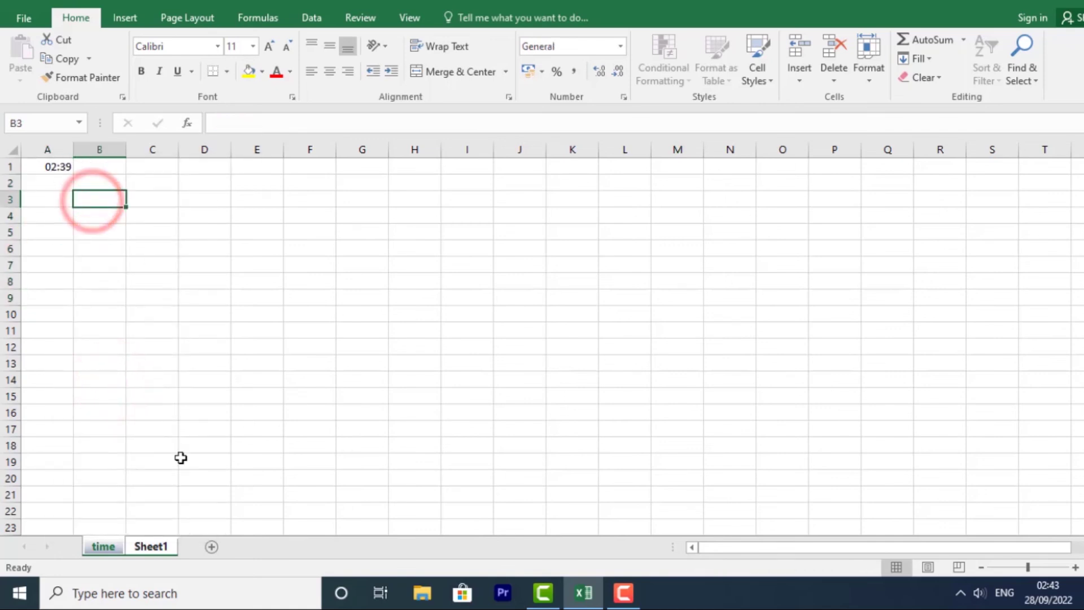
Switch between the time and Sheet1 tabs to confirm only 02:39 remains in A1 on both.
left_click(155, 545)
left_click(107, 545)
left_click(153, 545)
left_click(96, 544)
left_click(160, 543)
left_click(97, 545)
left_click(158, 544)
left_click(111, 545)
left_click(54, 185)
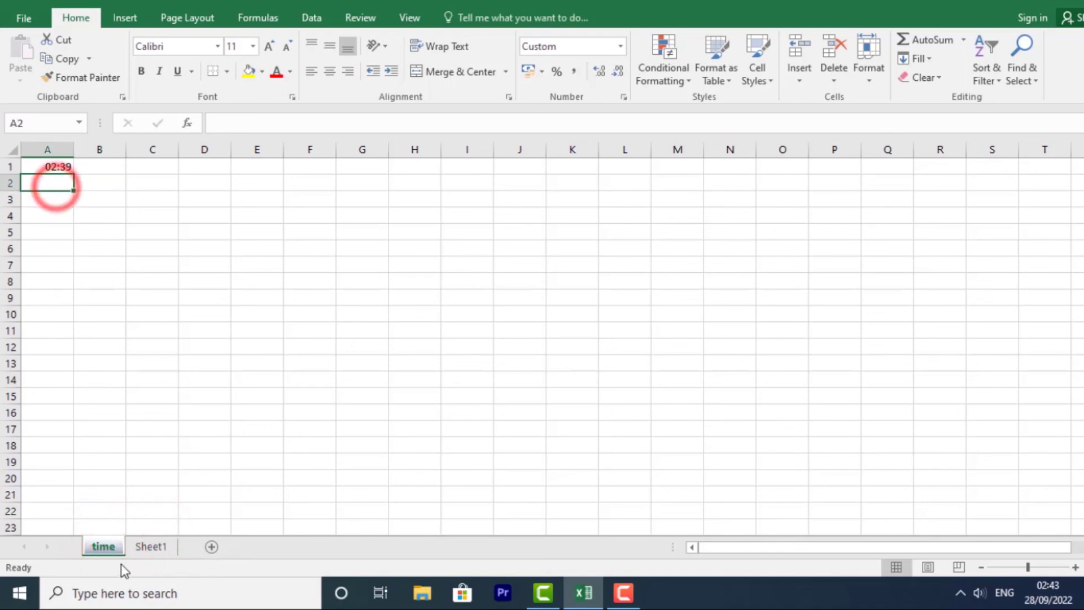
left_click(99, 546)
left_click(153, 546)
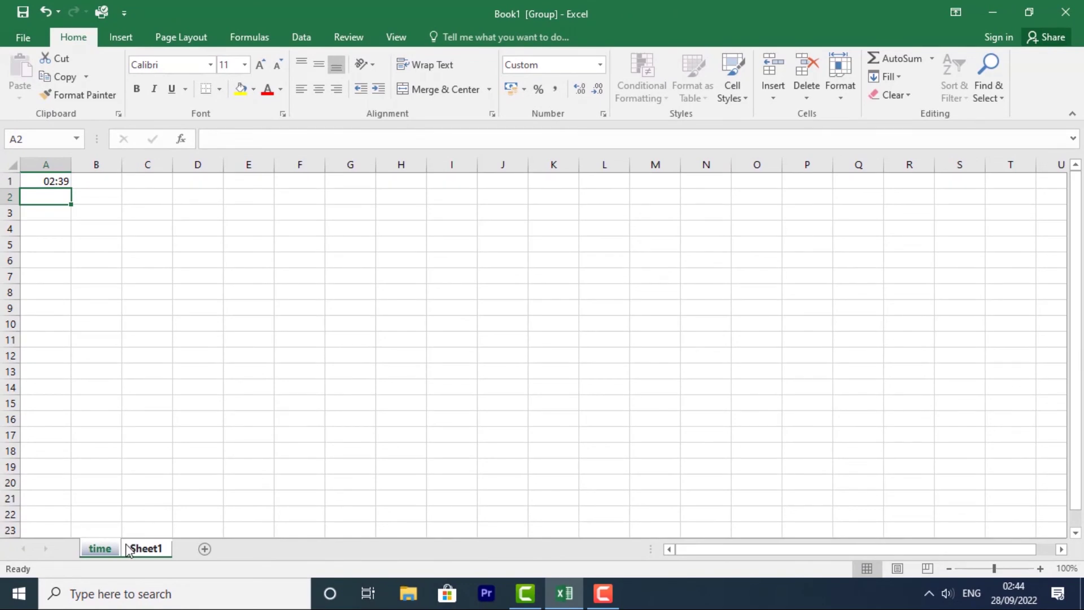
Ungroup the time sheet and Sheet1 via Ungroup Sheets on the Sheet1 tab.
right_click(127, 550)
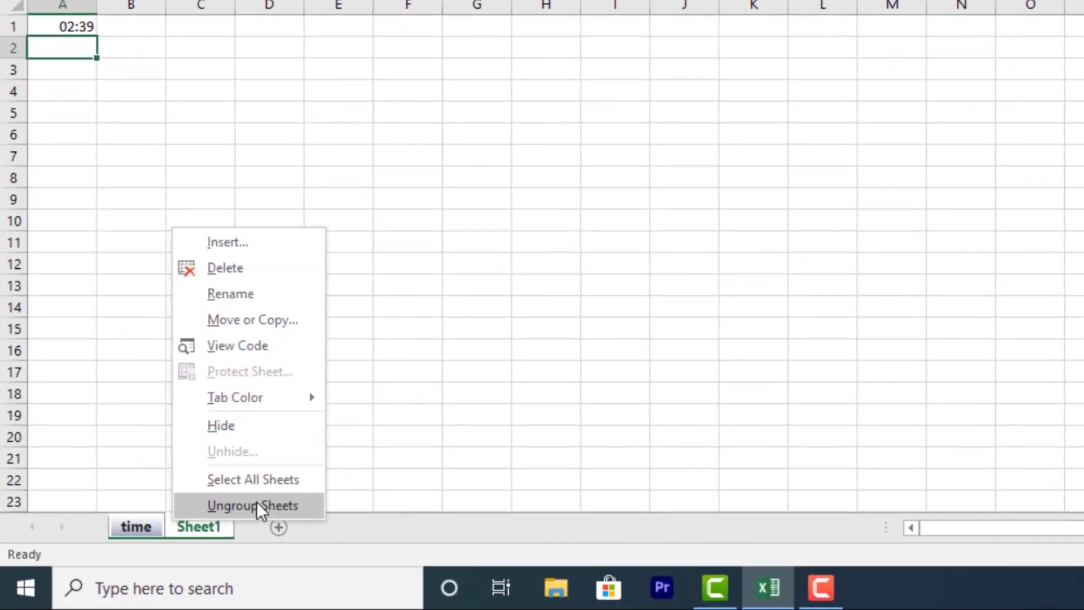
left_click(246, 509)
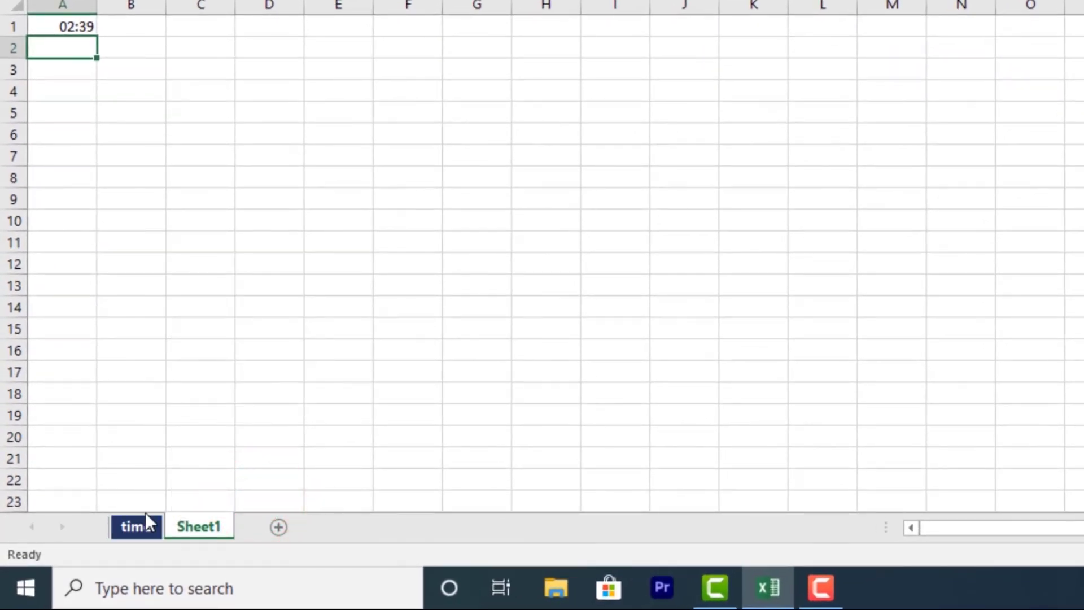